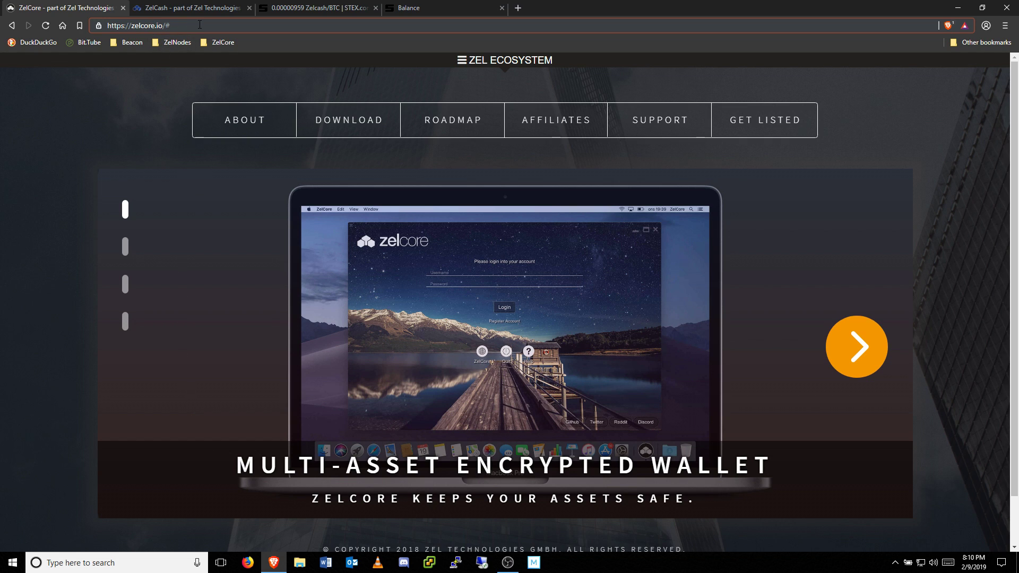
# Download the Windows ZelCore installer in Brave and save it to the ZEL folder
pyautogui.click(360, 130)
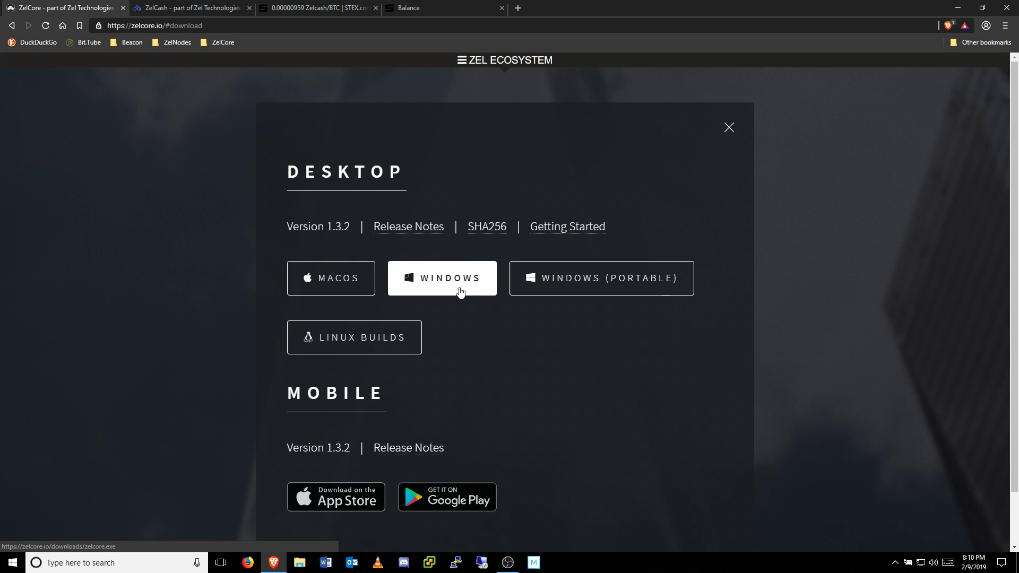
pyautogui.click(477, 293)
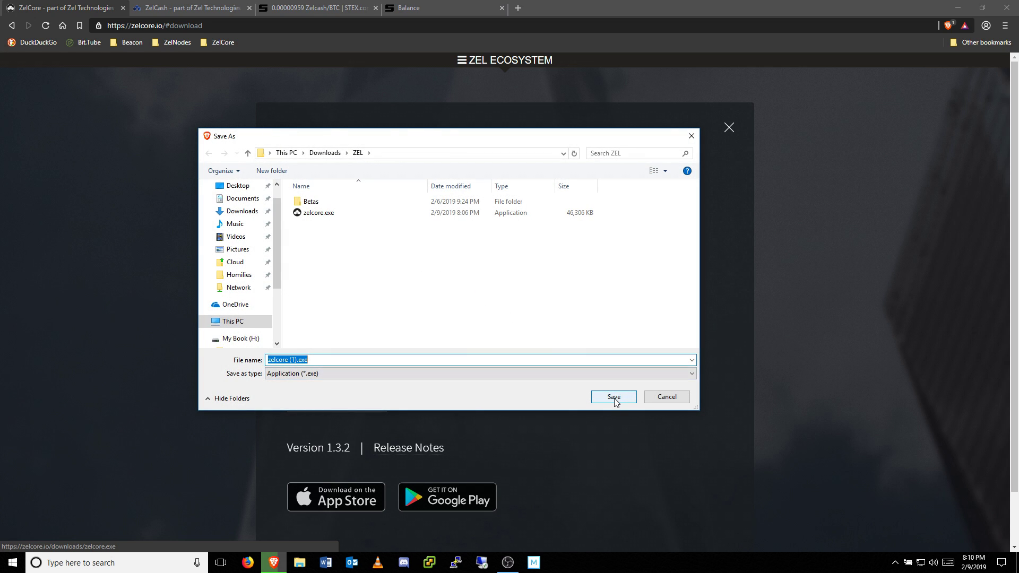
pyautogui.click(615, 396)
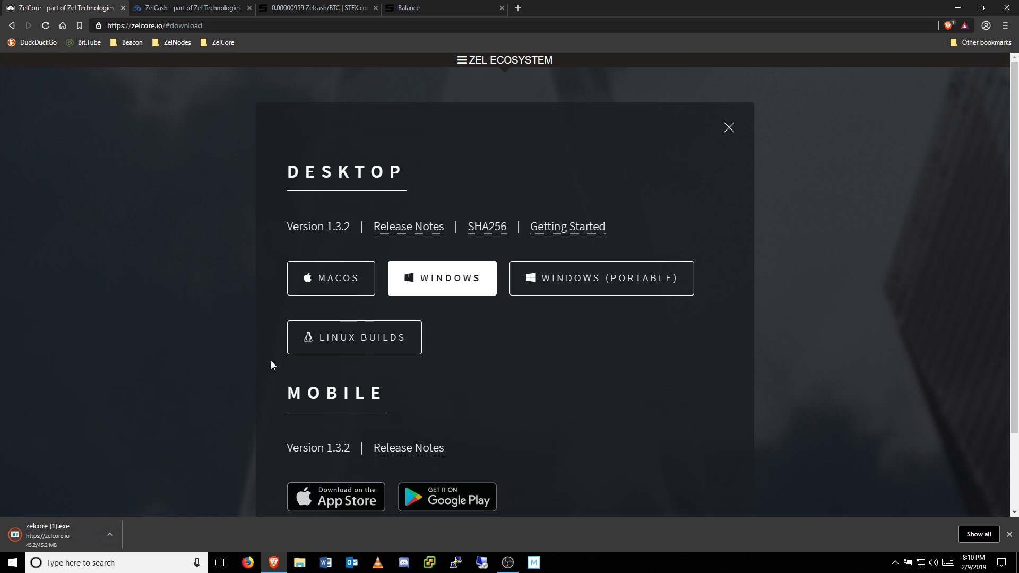
pyautogui.click(109, 535)
# Show zelcore.exe in the ZEL folder and launch ZelCore v1.3.5 from it
pyautogui.click(154, 499)
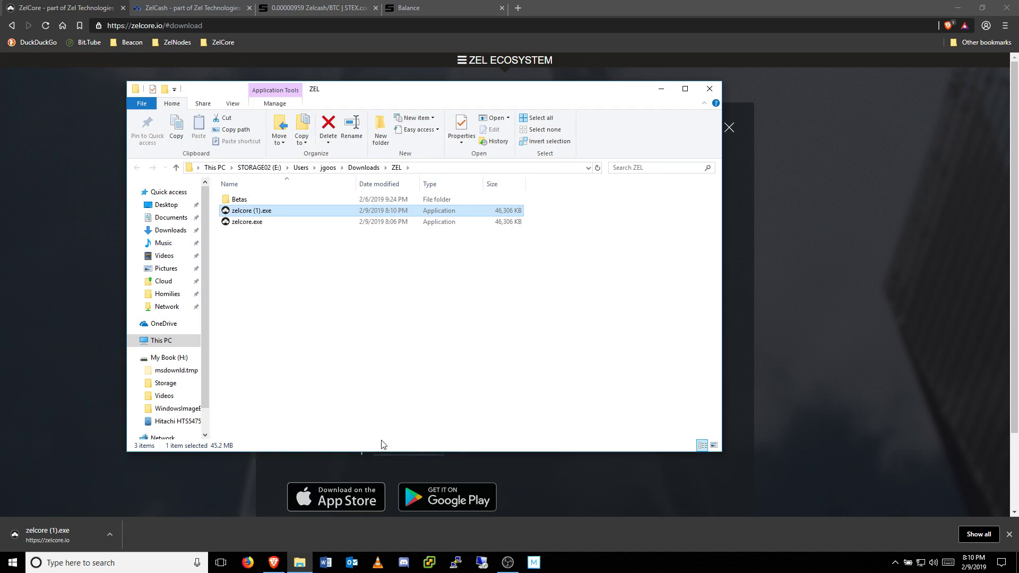
pyautogui.click(958, 7)
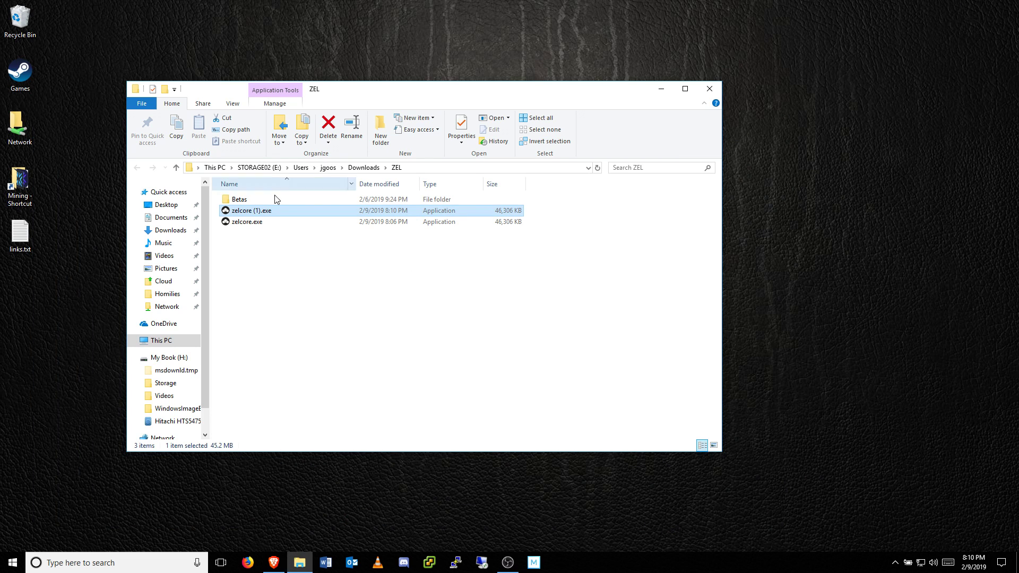
pyautogui.doubleClick(247, 229)
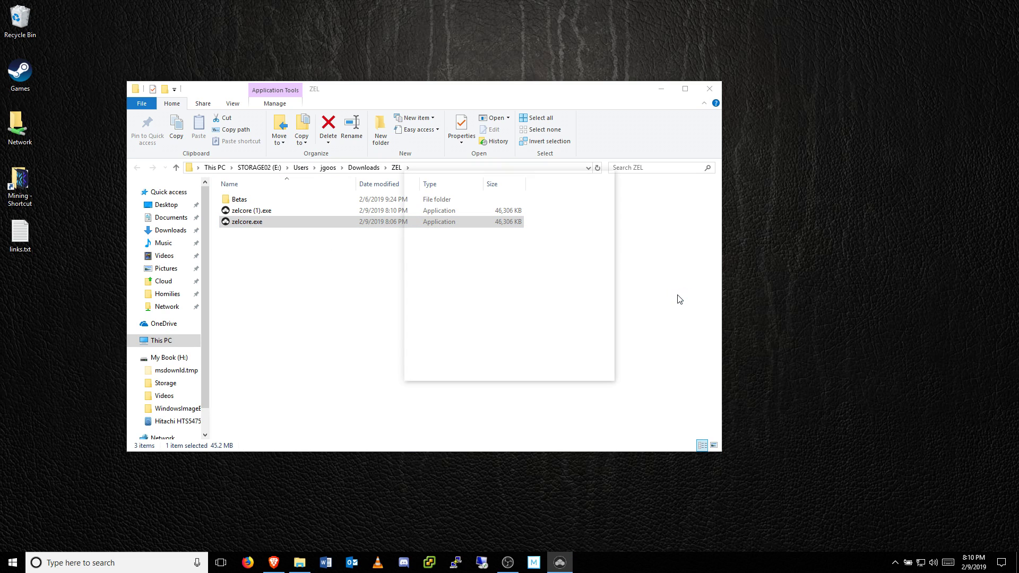
pyautogui.click(709, 91)
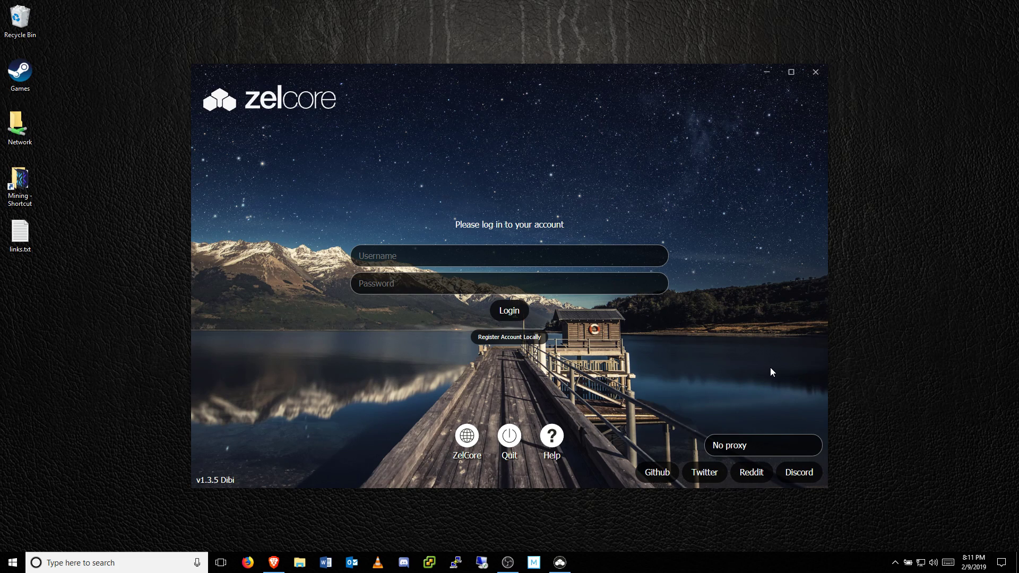
# Bring up ZelCore's empty Register Account Locally form from the login window
pyautogui.click(516, 339)
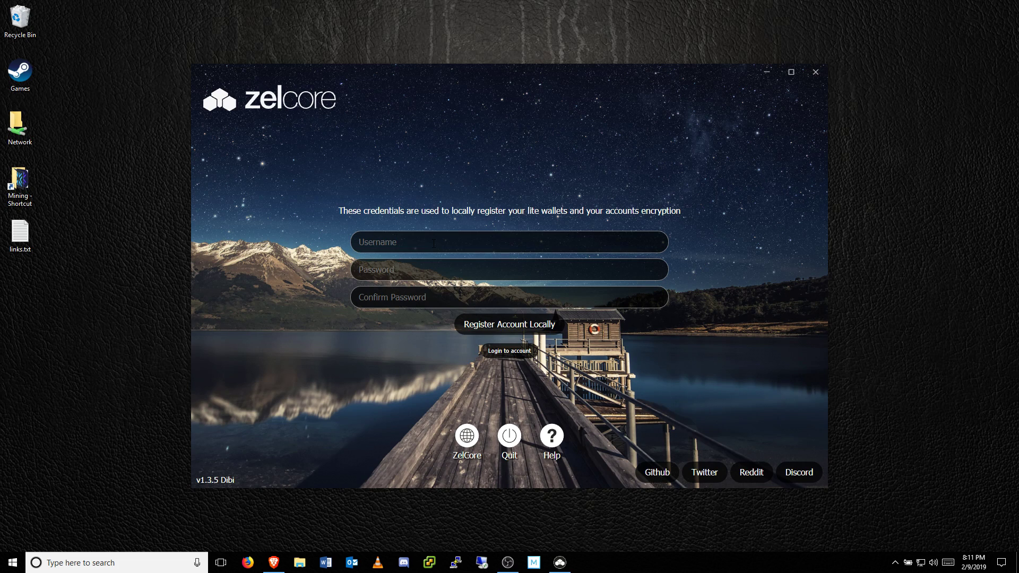
# Enter username ZelCoreTest101, re-enter the password twice, and begin confirming it
pyautogui.click(434, 243)
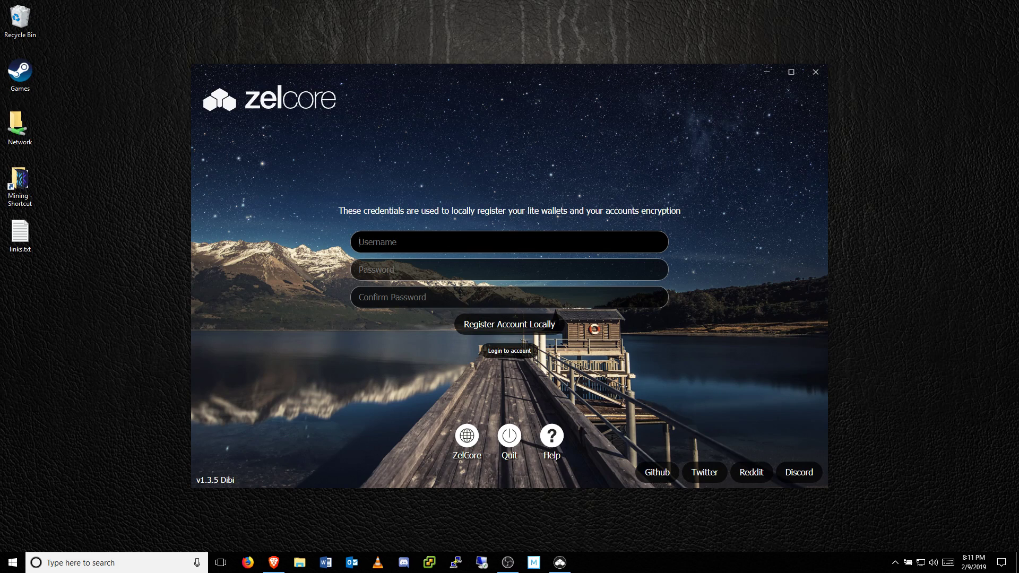
pyautogui.write('ZelCor')
pyautogui.write('eTest101')
pyautogui.press('Tab')
pyautogui.write('*')
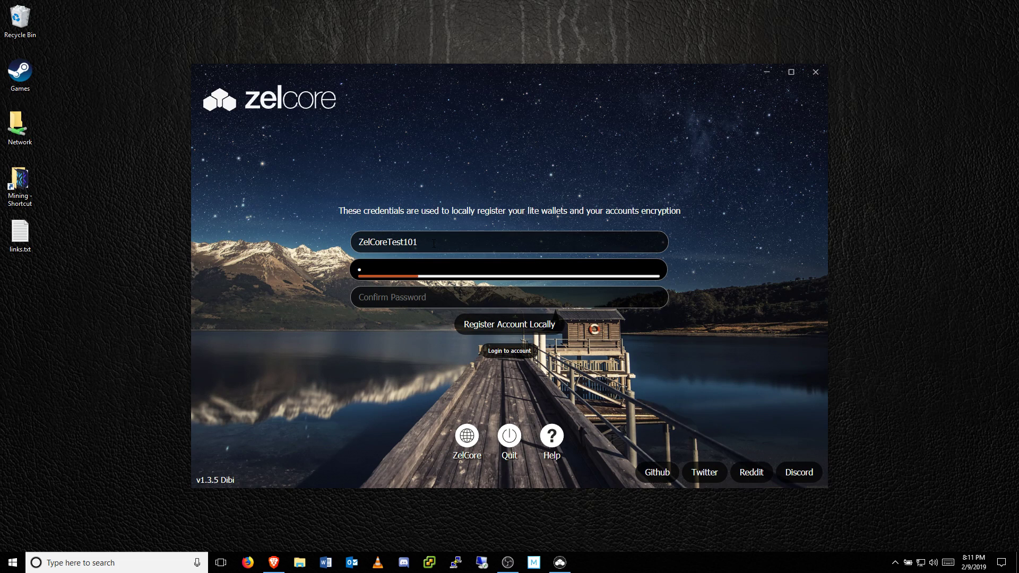
pyautogui.write('********')
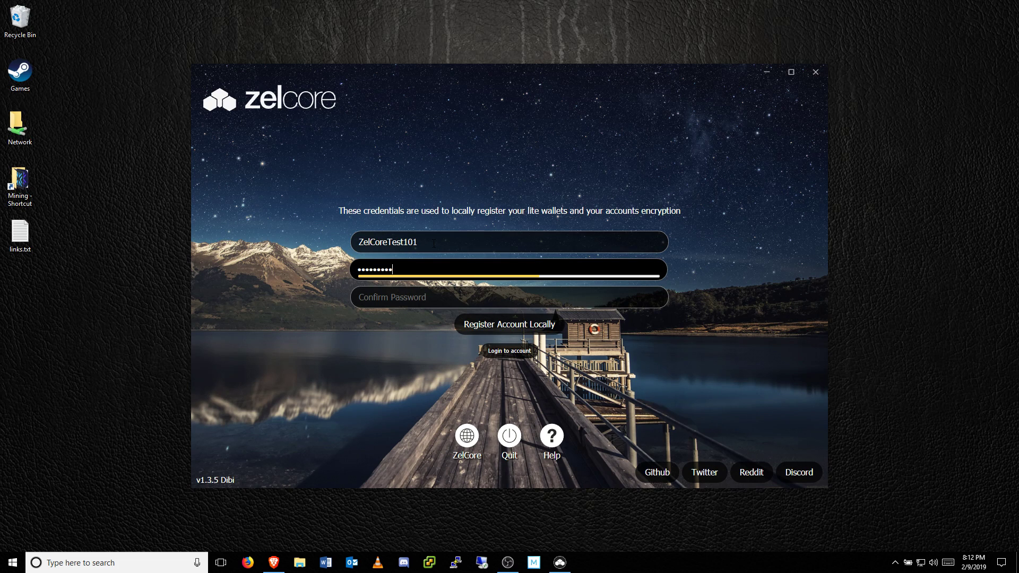
pyautogui.write('******')
pyautogui.write('*')
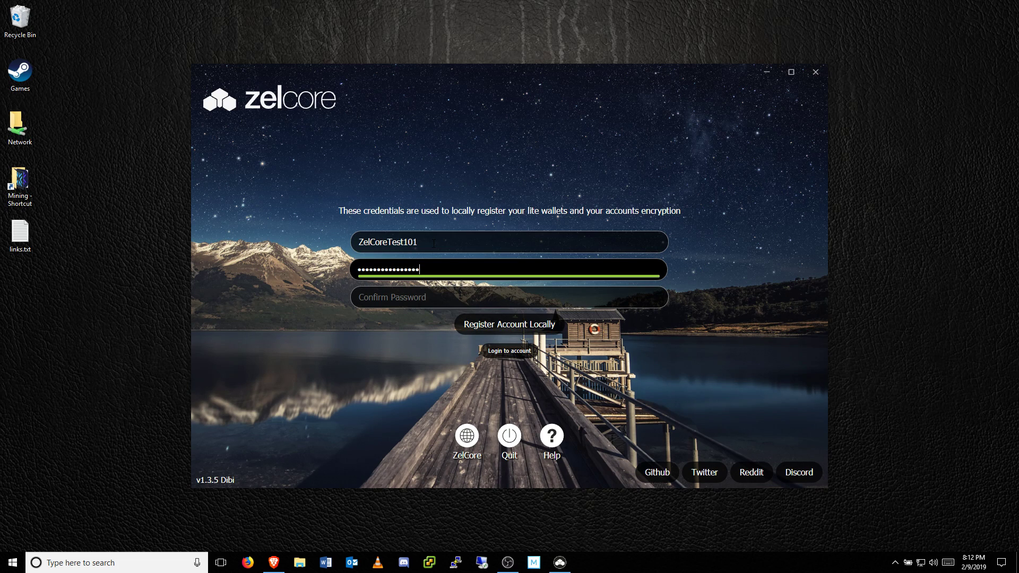
pyautogui.hotkey('ctrl', 'a')
pyautogui.press('BackSpace')
pyautogui.write('*******')
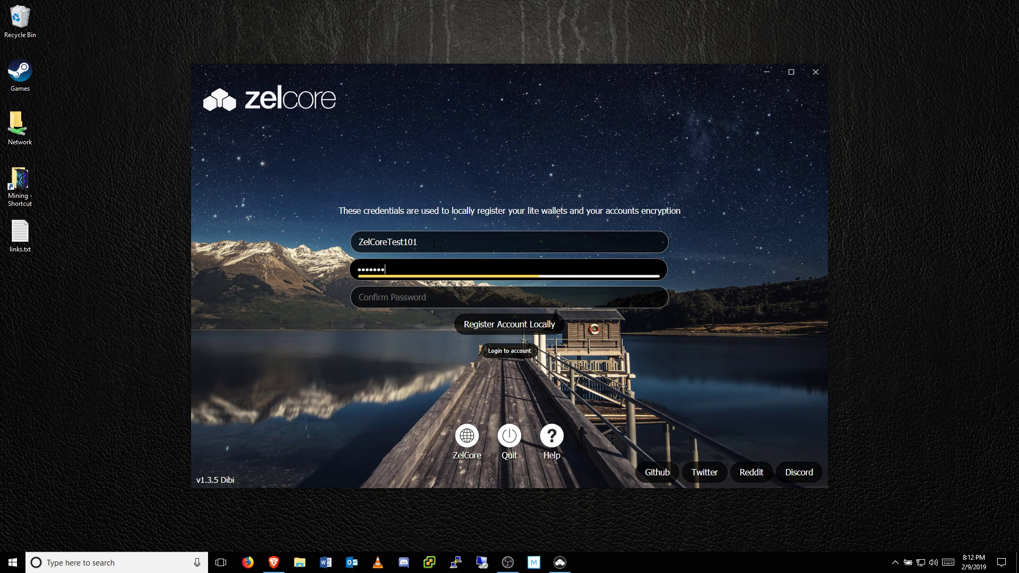
pyautogui.write('********')
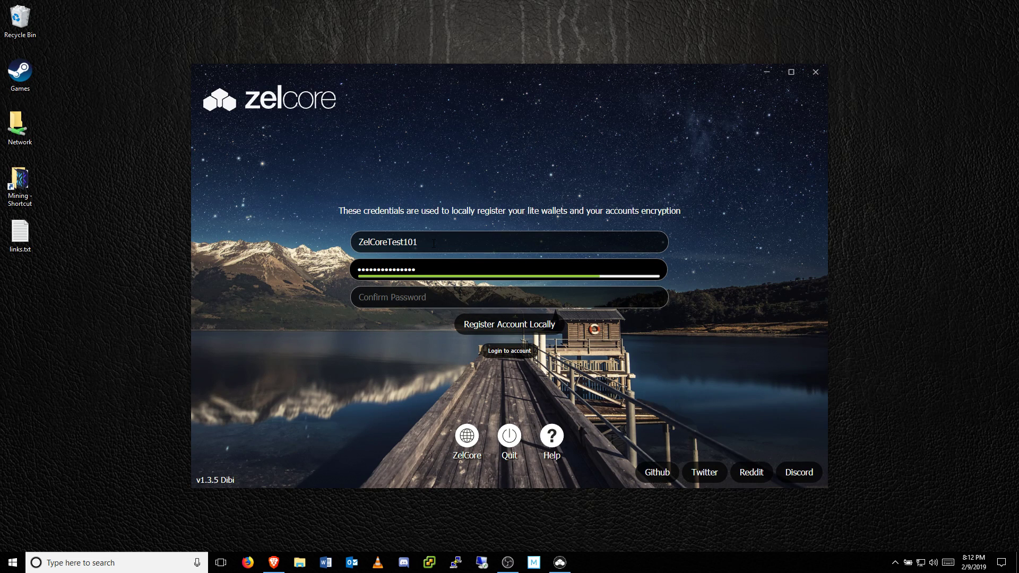
pyautogui.hotkey('ctrl', 'a')
pyautogui.press('BackSpace')
pyautogui.write('*')
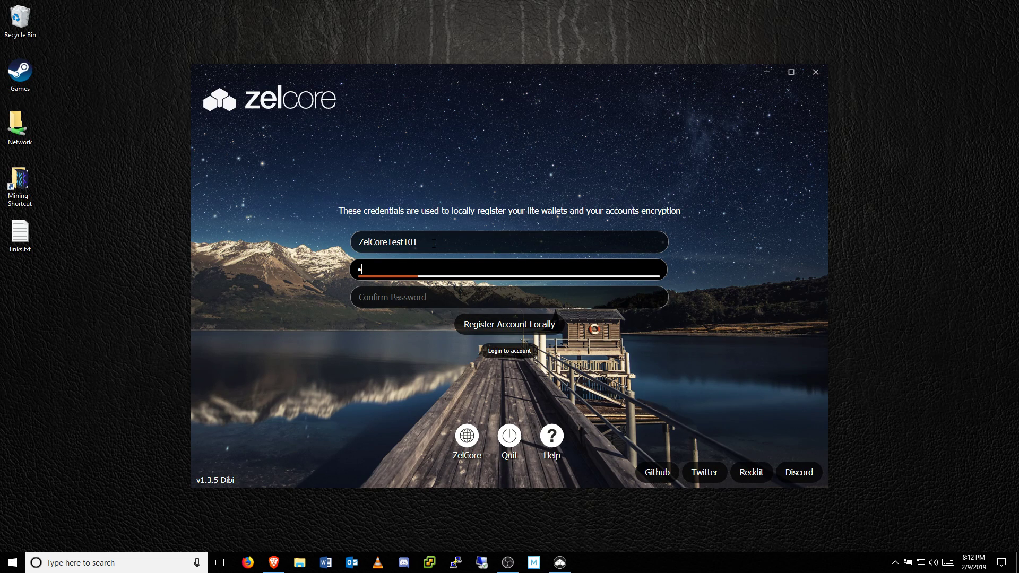
pyautogui.write('****')
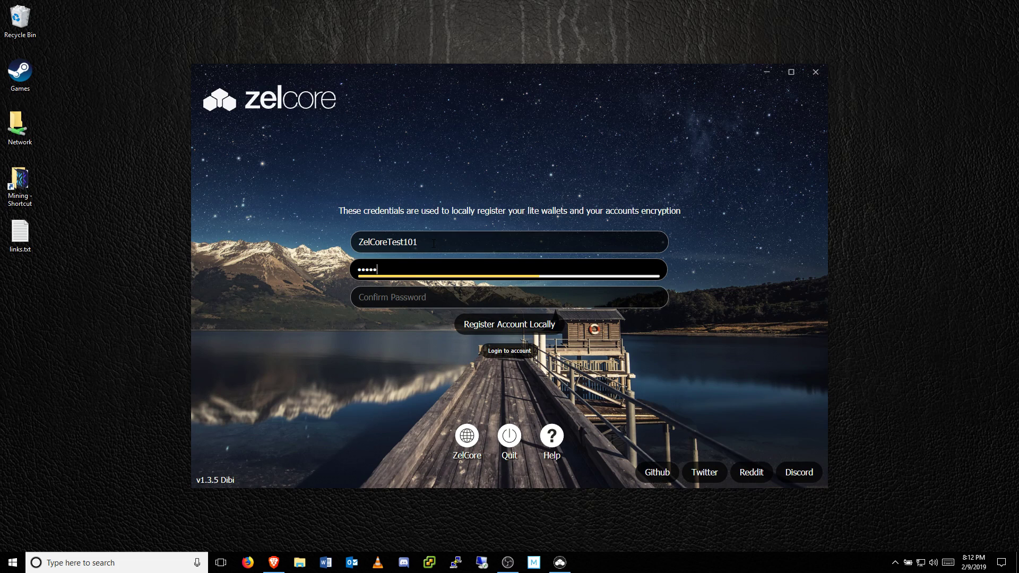
pyautogui.write('**********')
pyautogui.write('**')
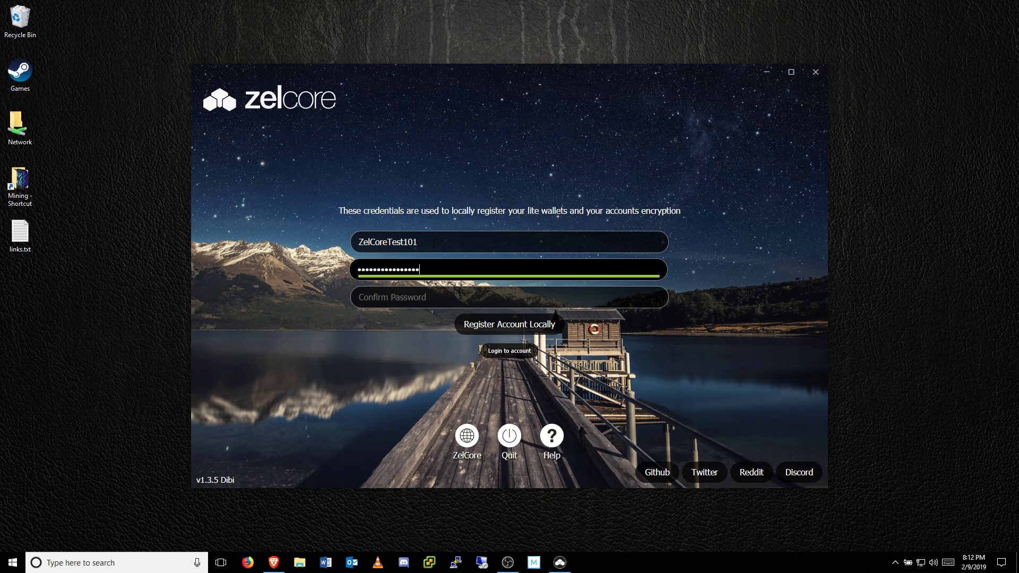
pyautogui.press('Tab')
pyautogui.write('*')
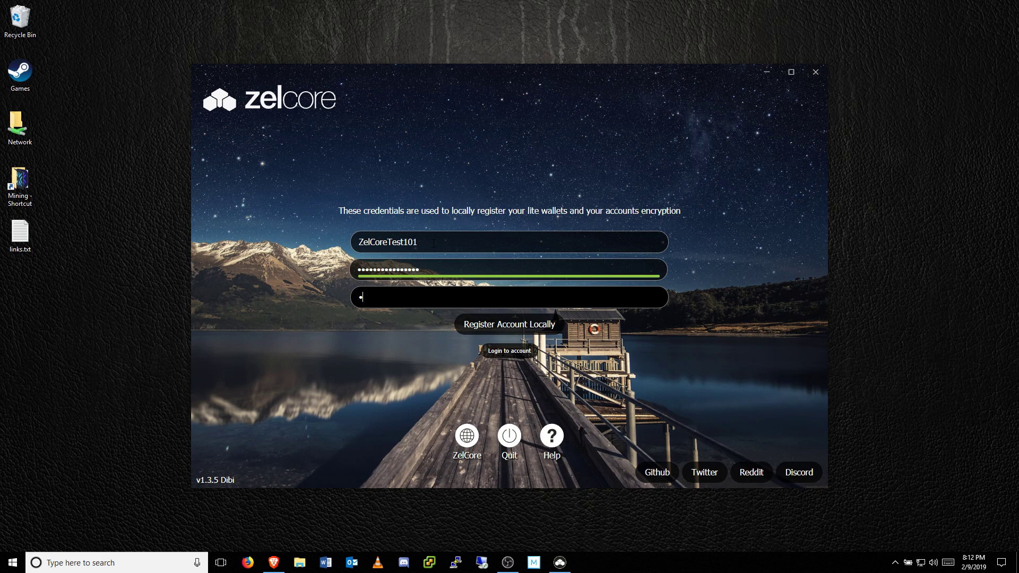
pyautogui.write('******')
pyautogui.write('*********')
pyautogui.write('*')
# Register ZelCoreTest101 locally past the warning and log in to Wallet 1
pyautogui.click(510, 326)
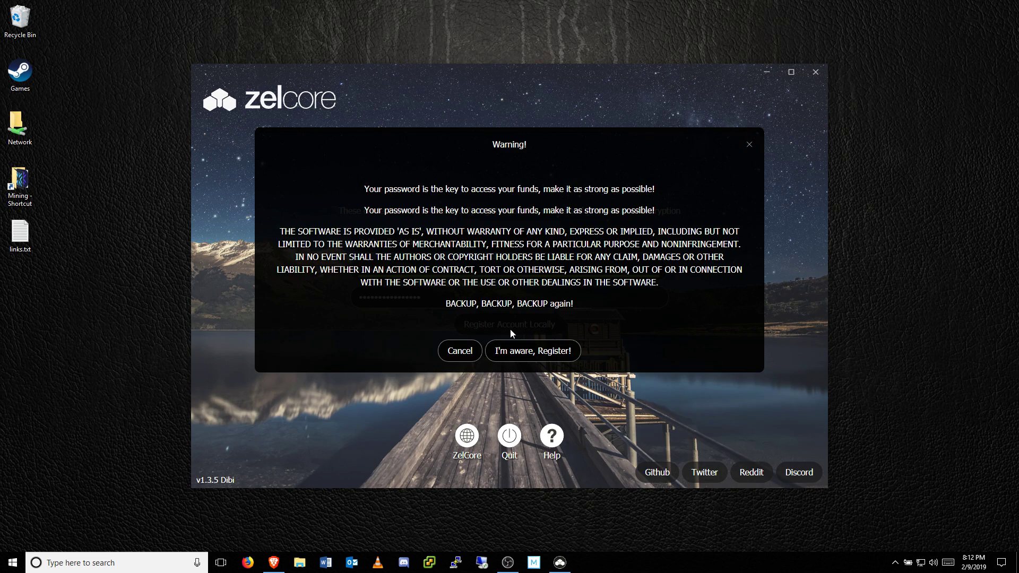
pyautogui.click(529, 357)
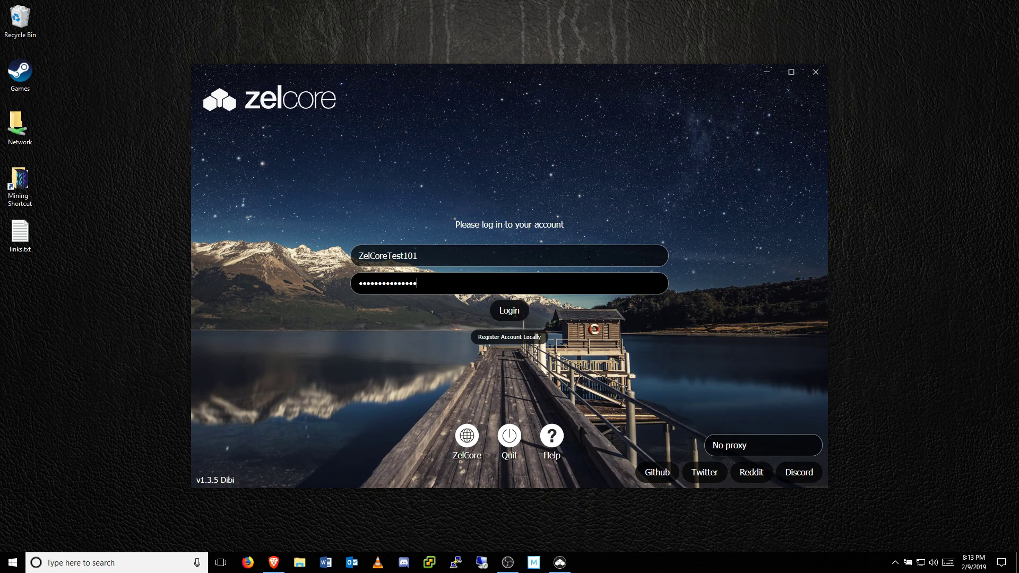
pyautogui.click(502, 313)
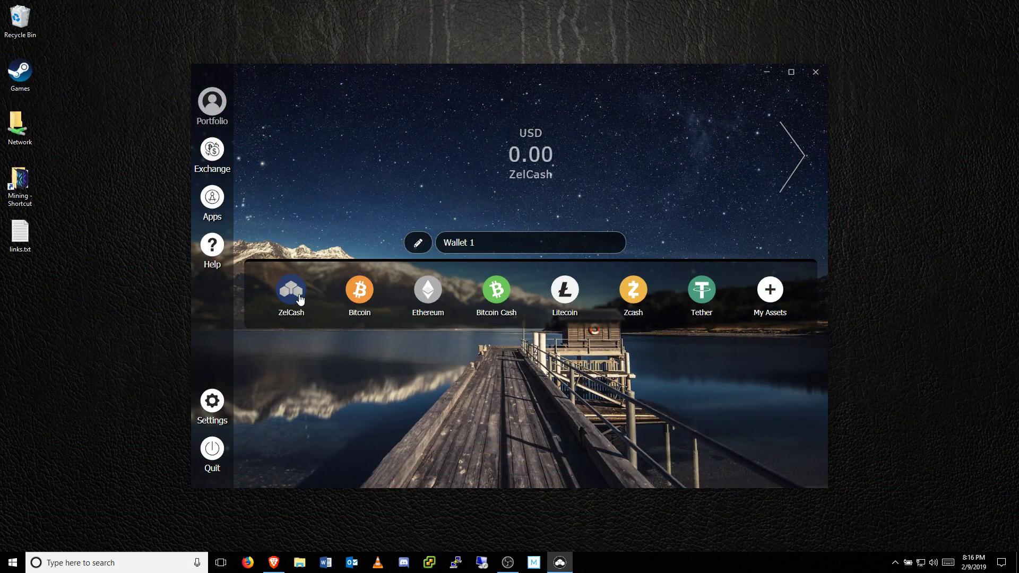
pyautogui.click(297, 295)
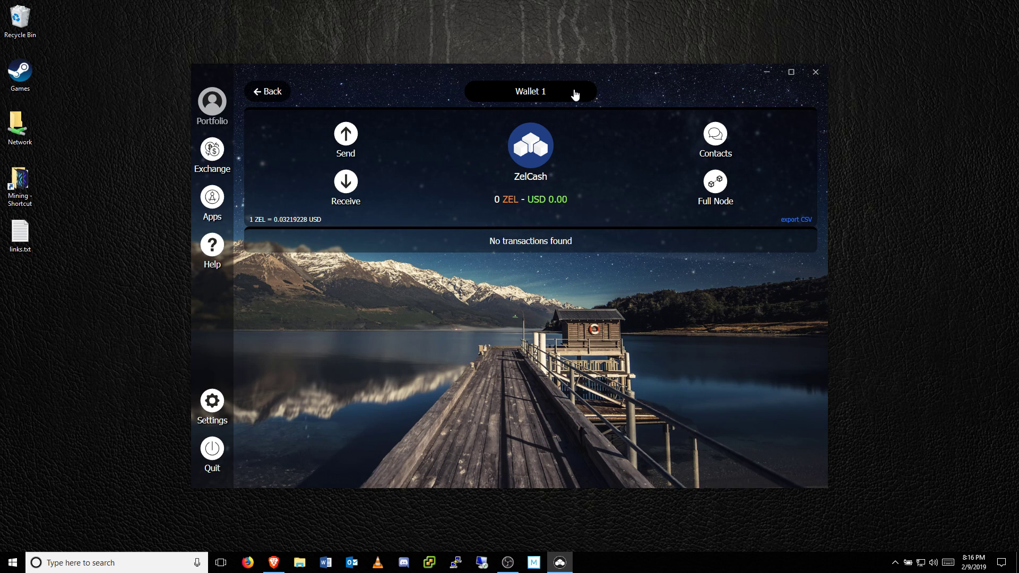
# Browse the Wallet 1 dropdown without switching, then go to ZelCore Settings
pyautogui.click(575, 94)
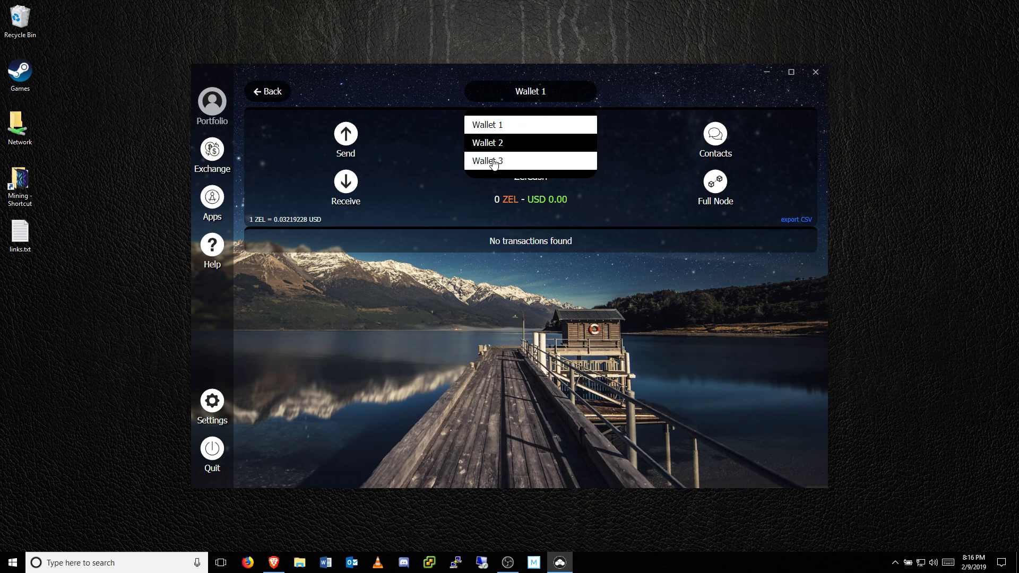
pyautogui.click(434, 200)
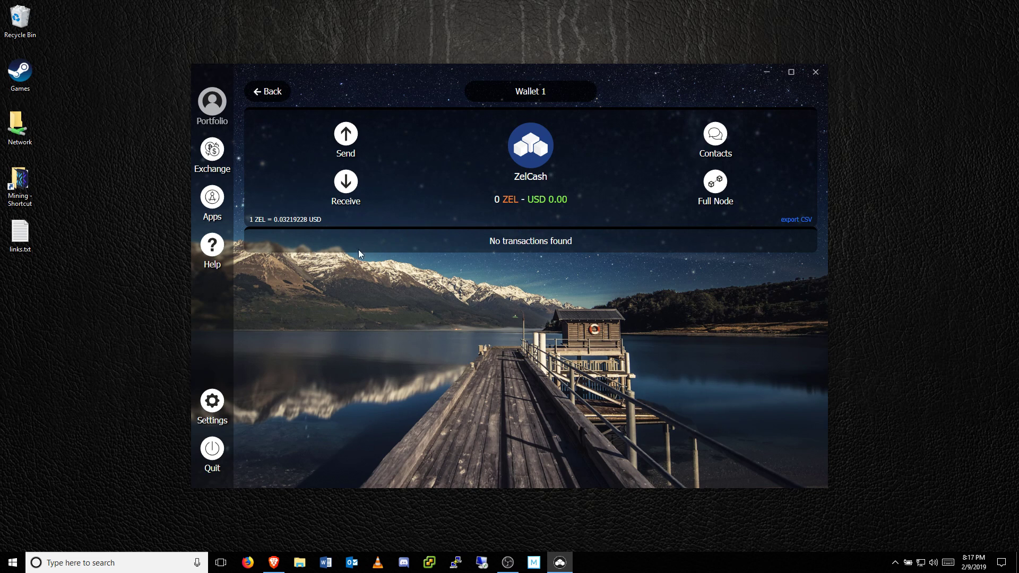
pyautogui.click(212, 401)
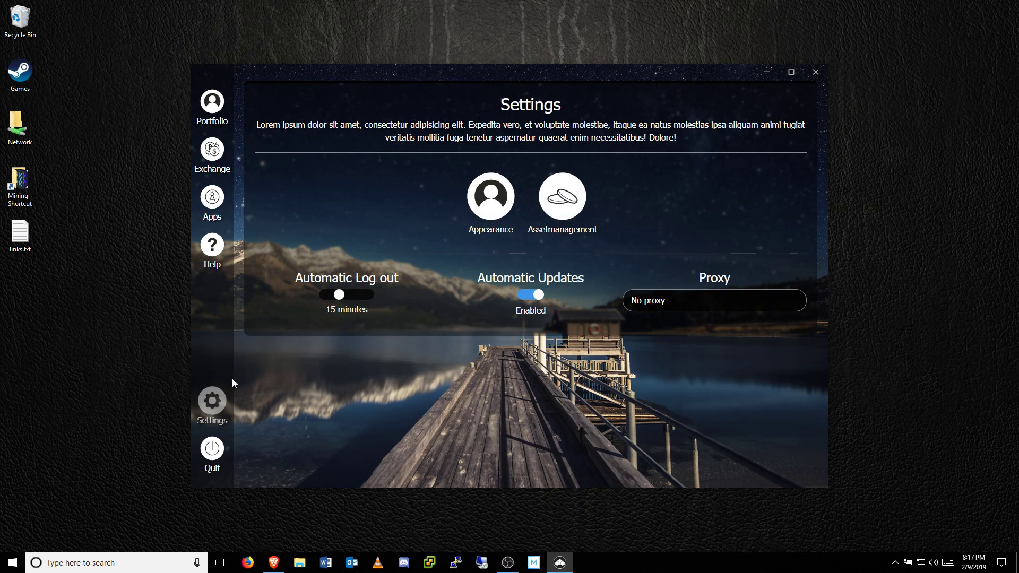
# Check the Appearance currency list keeping USD, then show Wallet 1's receiving address
pyautogui.click(479, 209)
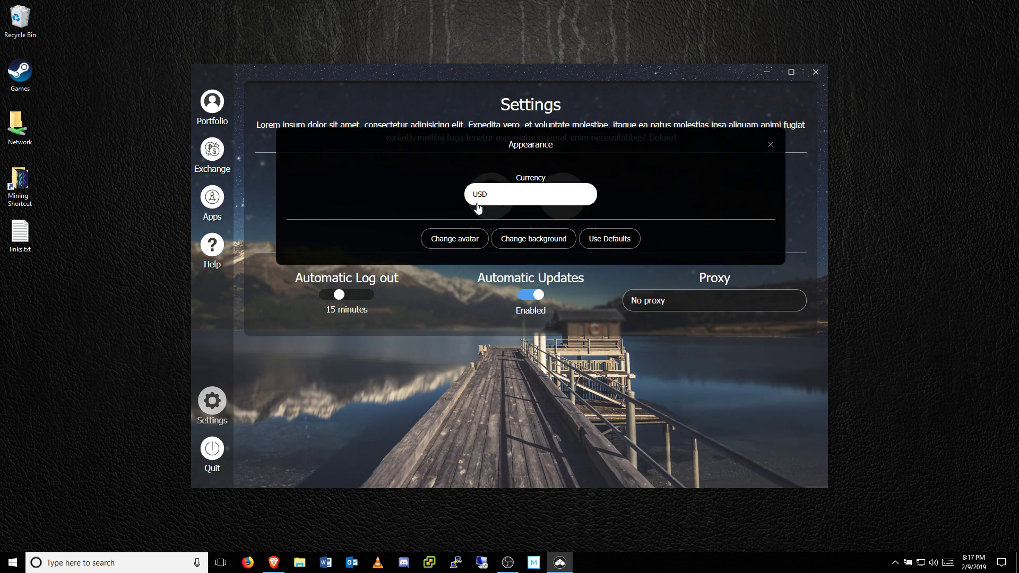
pyautogui.click(557, 200)
pyautogui.scroll(-1, 542, 244)
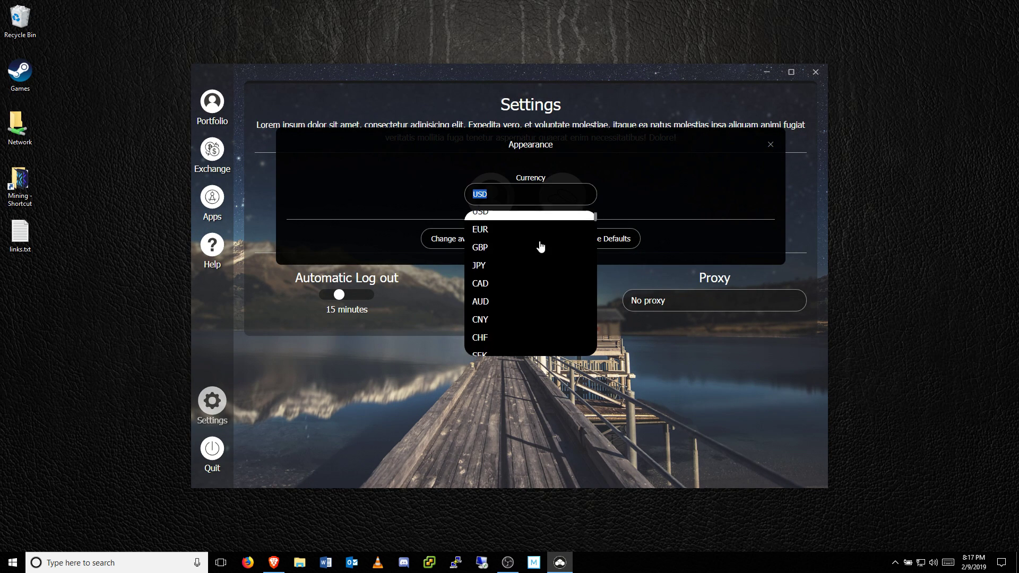
pyautogui.scroll(-2, 540, 247)
pyautogui.scroll(-1, 540, 247)
pyautogui.scroll(-1, 540, 247)
pyautogui.scroll(-1, 541, 248)
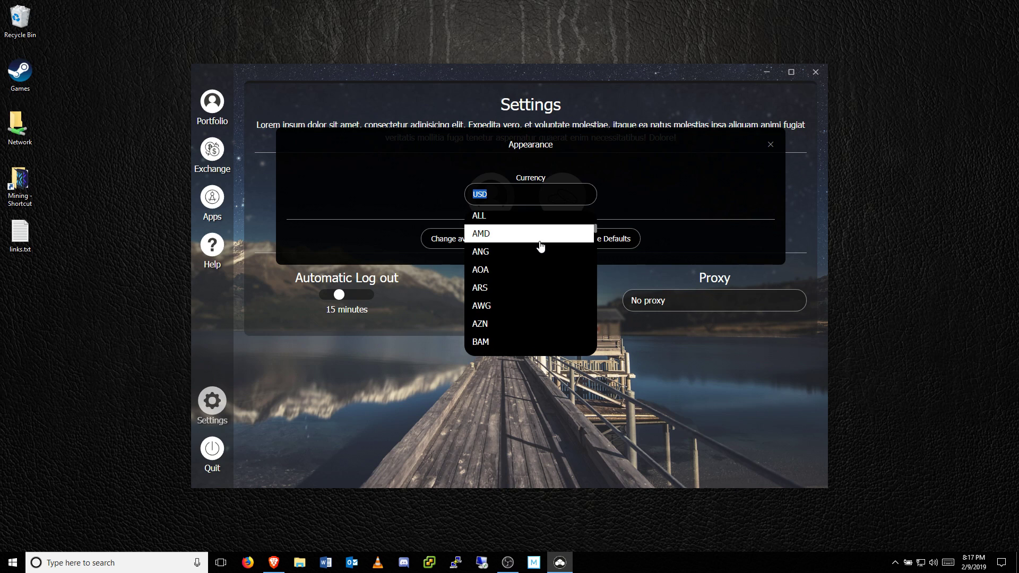
pyautogui.scroll(-1, 540, 247)
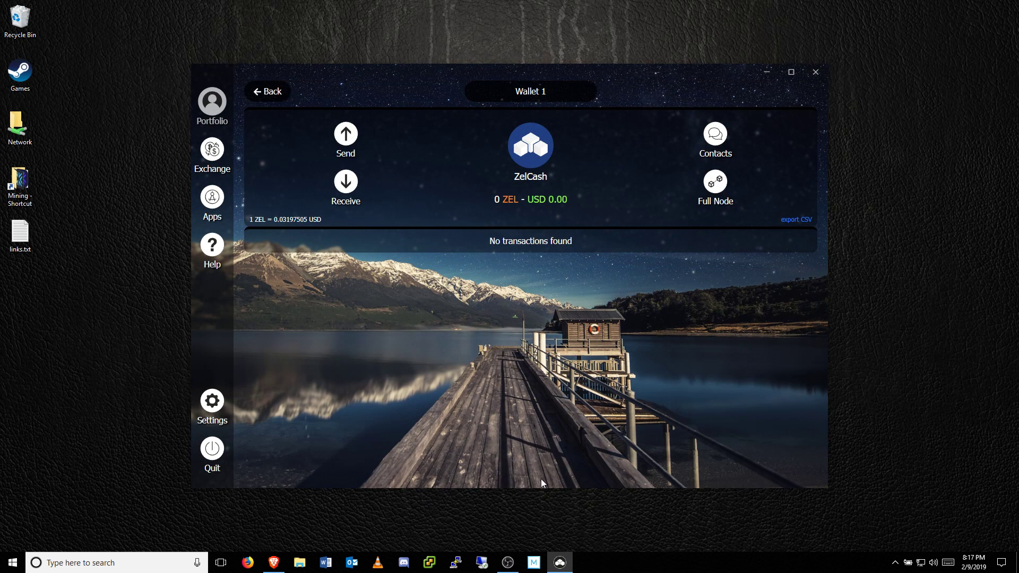
pyautogui.click(348, 186)
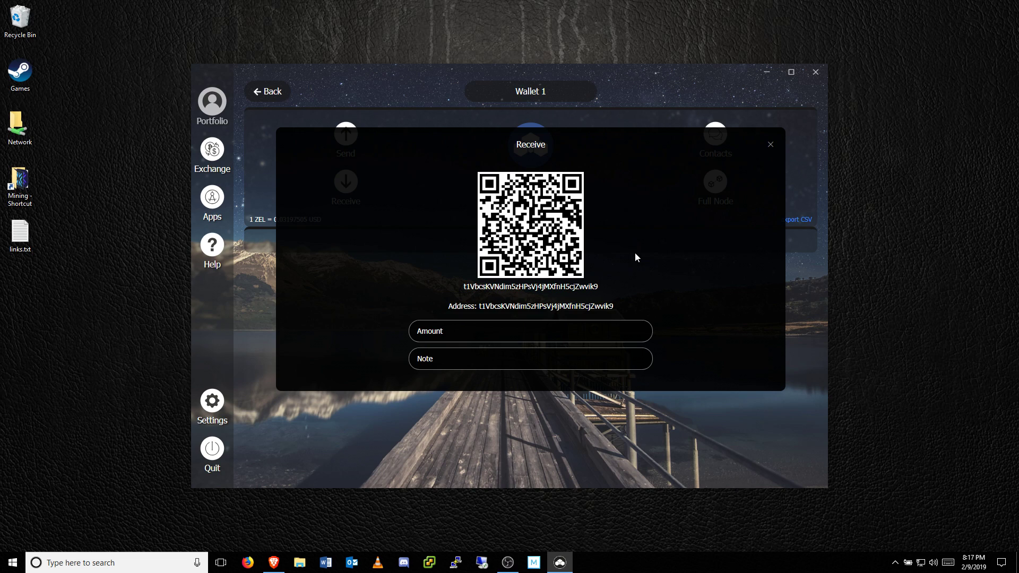
# Copy the Wallet 1 address from the Receive dialog
pyautogui.click(537, 307)
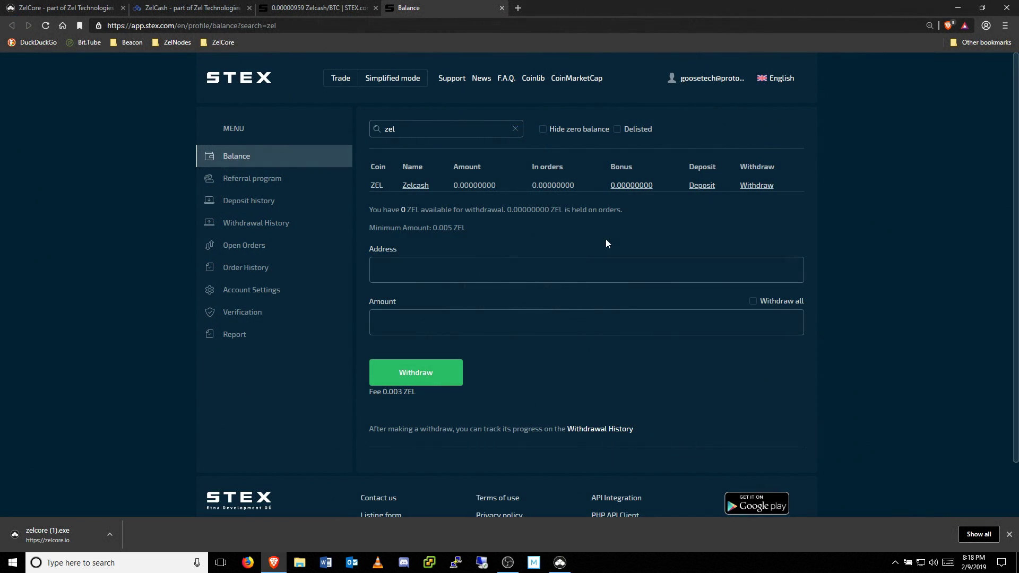
# Paste the ZelCore Wallet 1 address into the STEX withdrawal Address field
pyautogui.rightClick(553, 266)
pyautogui.click(575, 333)
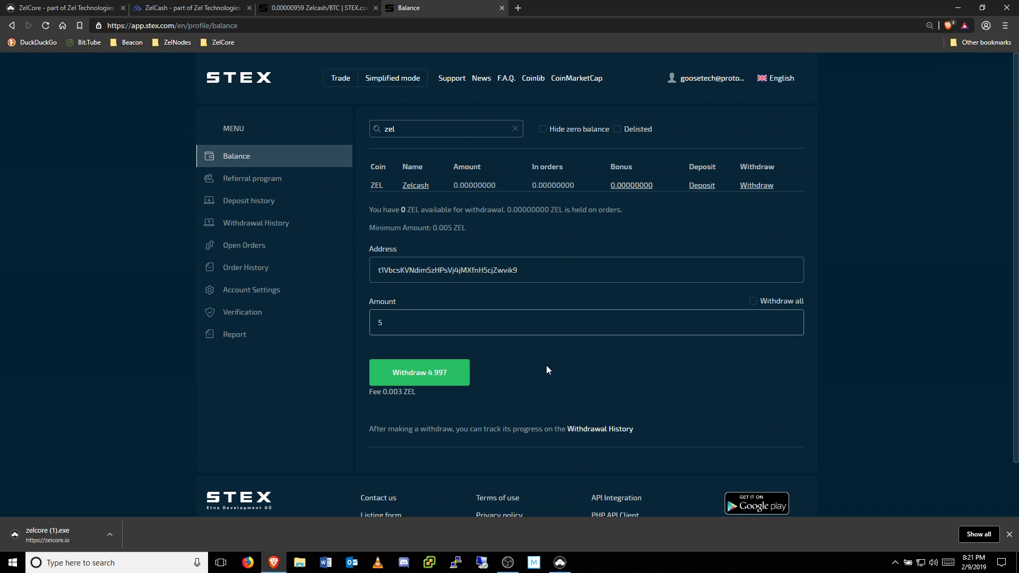
pyautogui.write('.003')
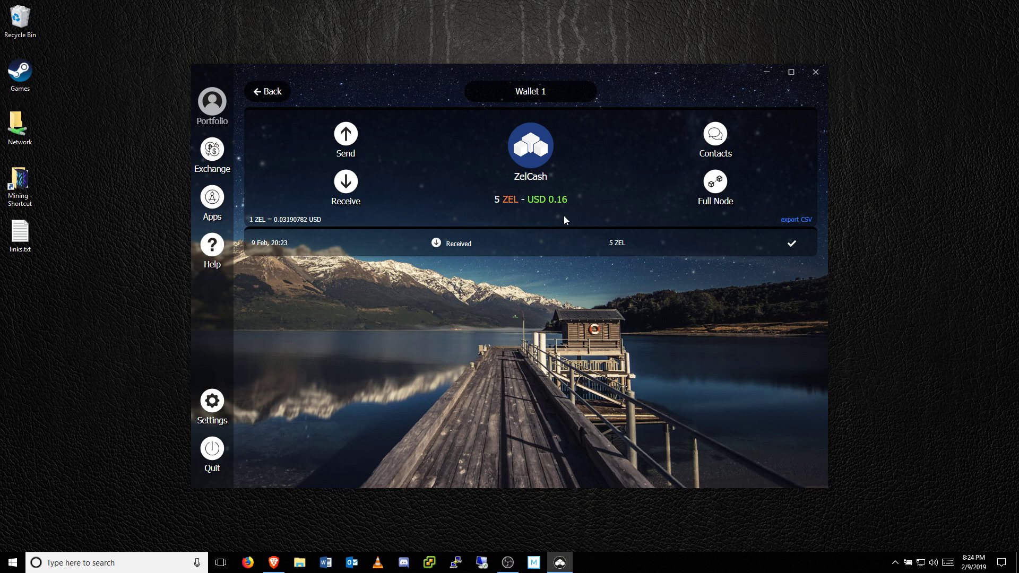
# Go to the Apps hub and launch the Zel ID tool
pyautogui.click(213, 204)
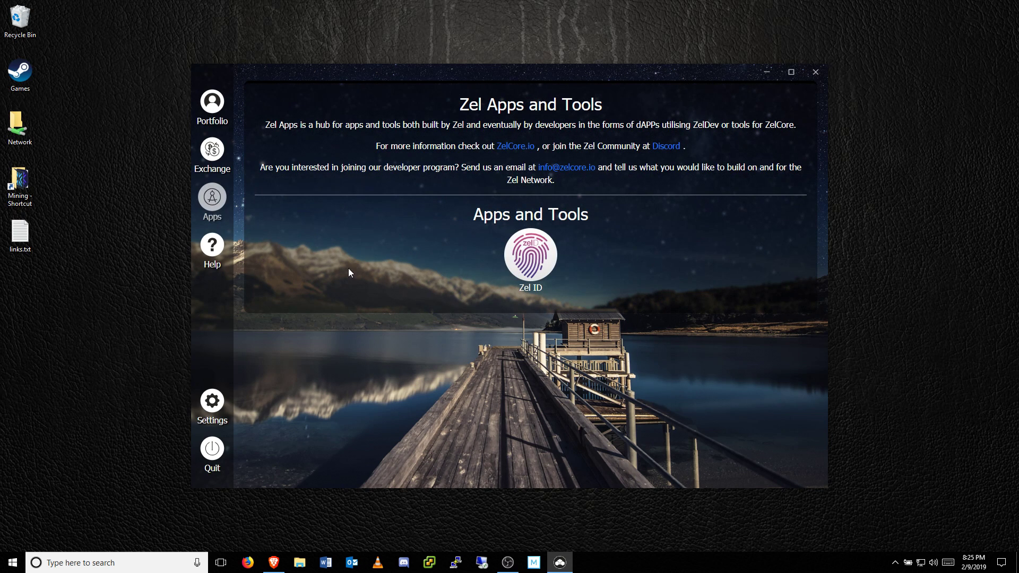
pyautogui.click(544, 266)
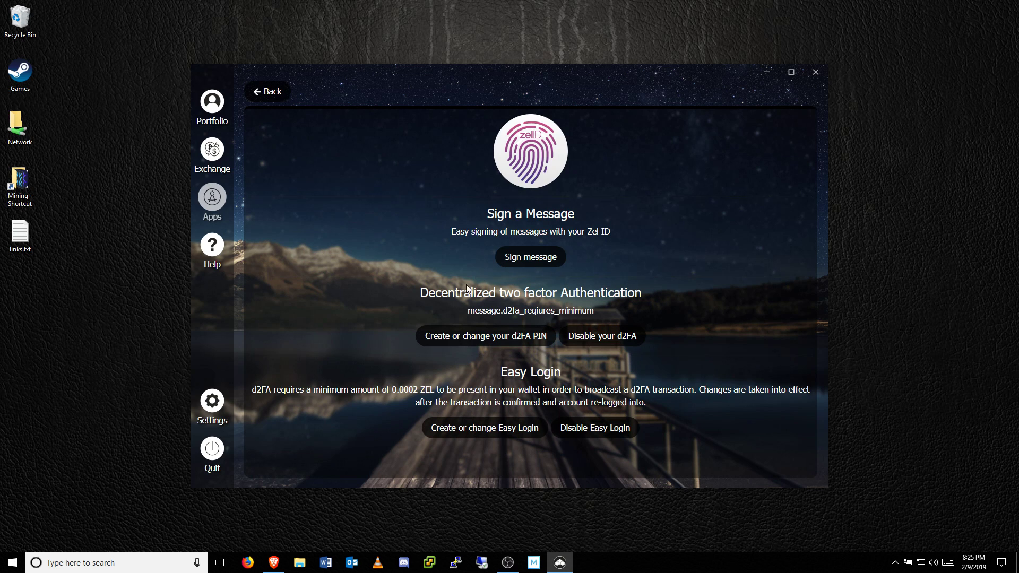
# Create and confirm a d2FA PIN, required at ZelCore login, and save it
pyautogui.click(525, 336)
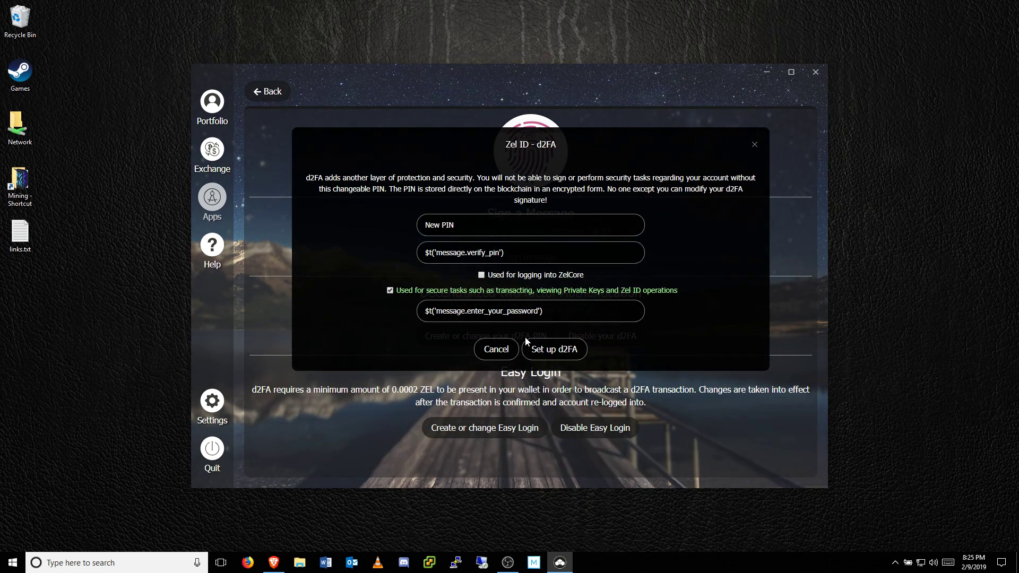
pyautogui.press('Tab')
pyautogui.click(482, 276)
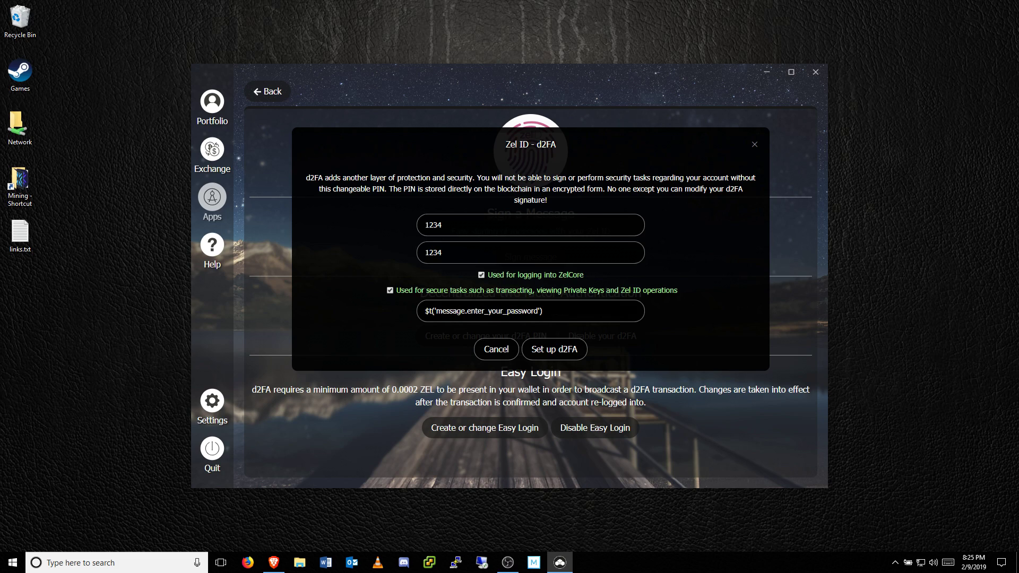
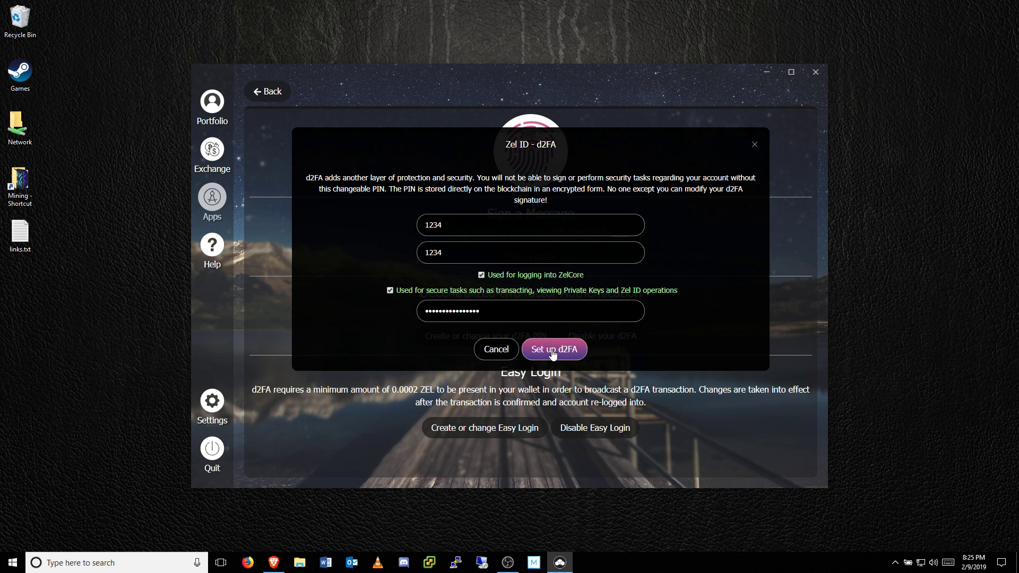
pyautogui.click(554, 354)
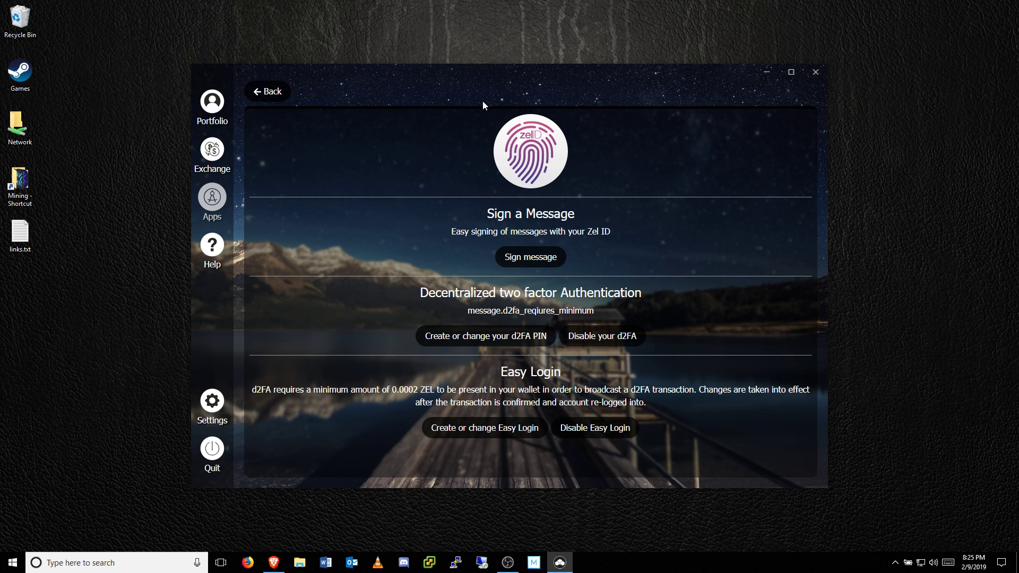
# Go back to the Portfolio overview and log out of the wallet account
pyautogui.click(269, 93)
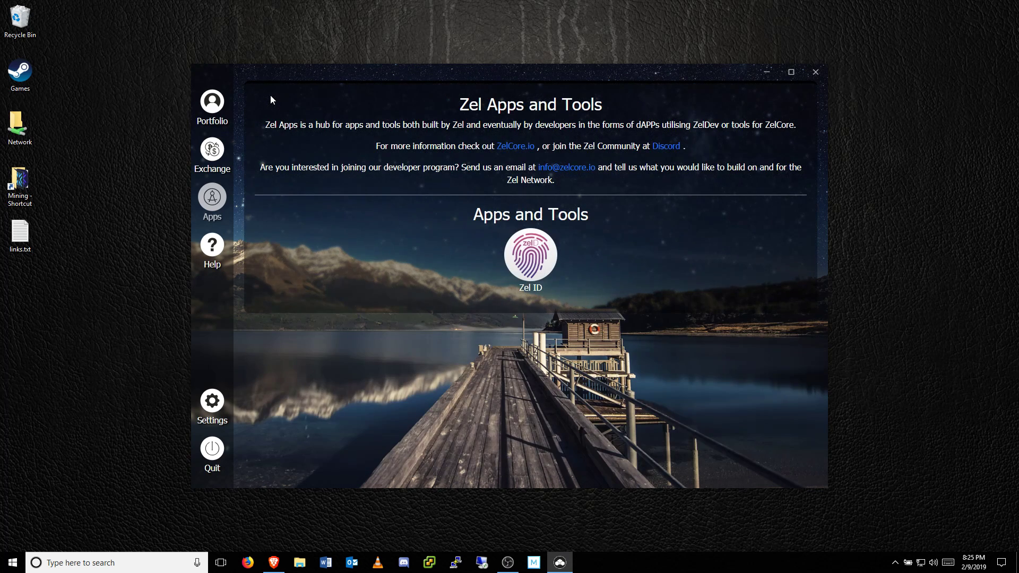
pyautogui.click(214, 105)
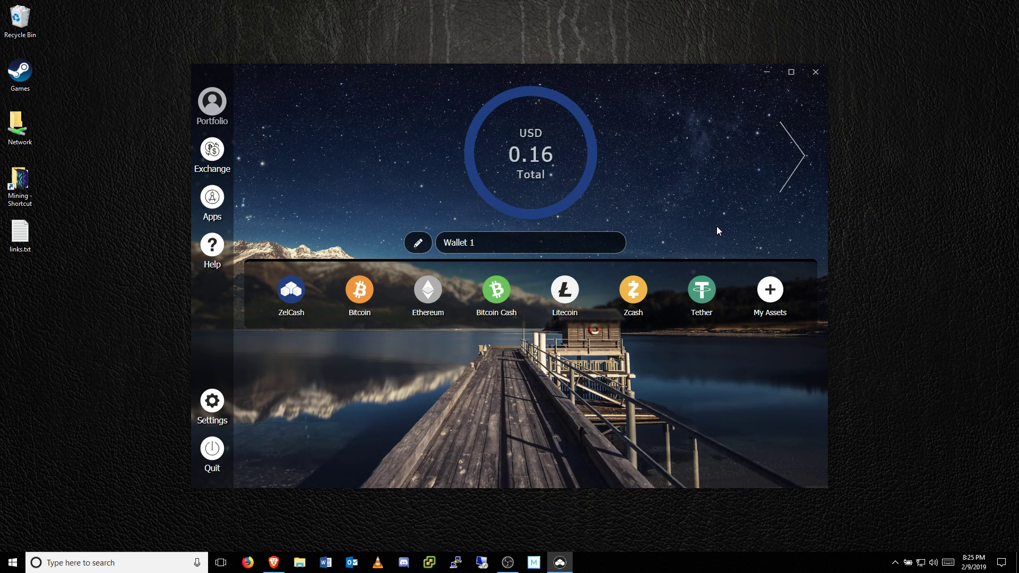
pyautogui.click(214, 450)
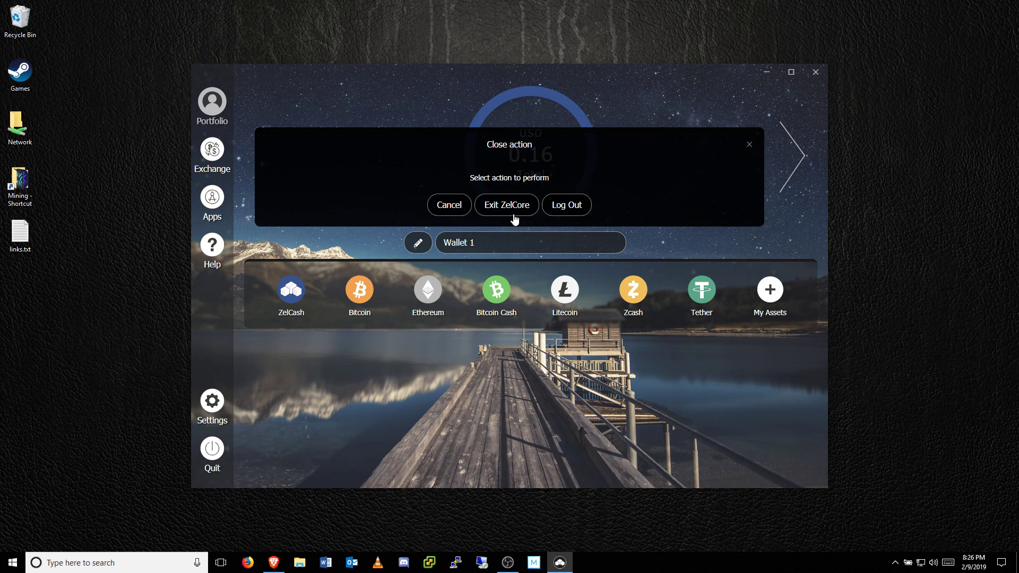
pyautogui.click(561, 206)
pyautogui.write('Ze')
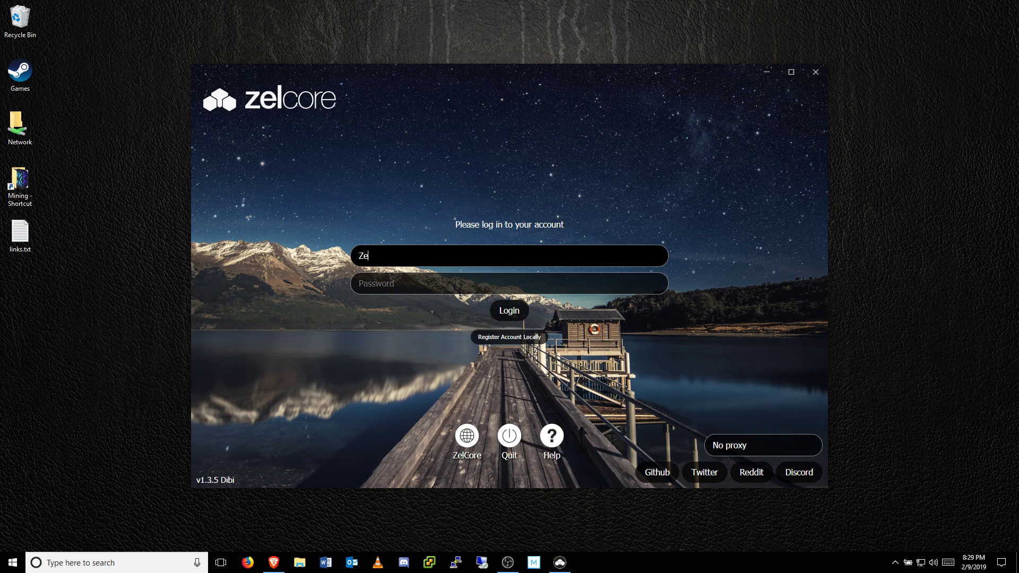
pyautogui.write('lCoreTest101')
# Log in with the username and password, then enter the new d2FA PIN
pyautogui.press('Tab')
pyautogui.write('*')
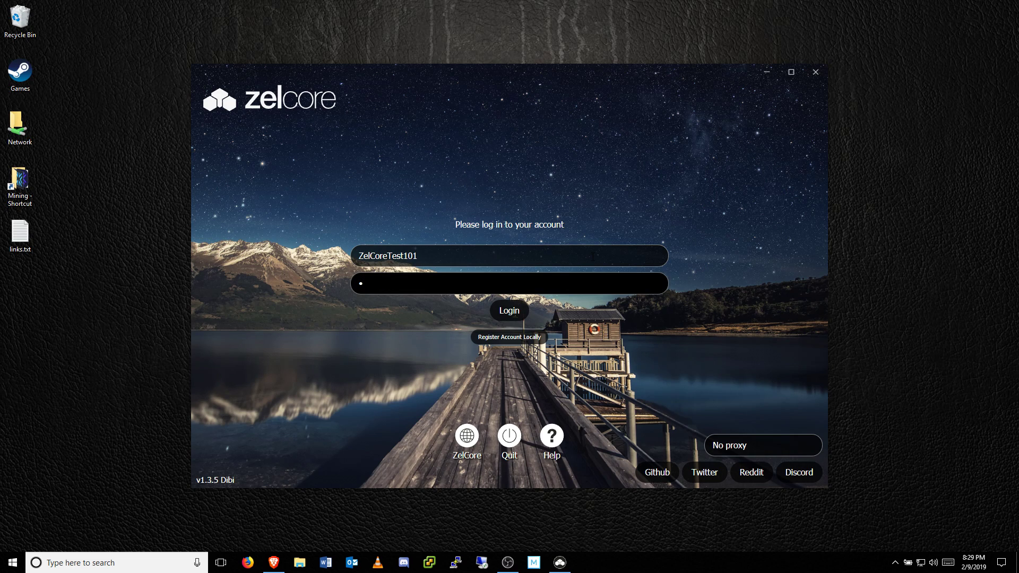
pyautogui.write('***************')
pyautogui.click(512, 313)
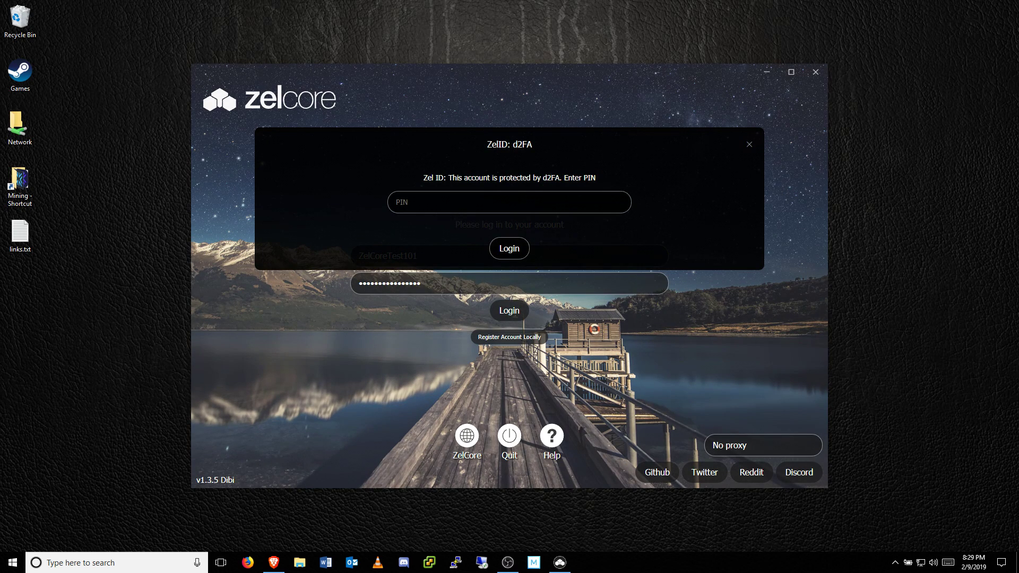
pyautogui.write('****')
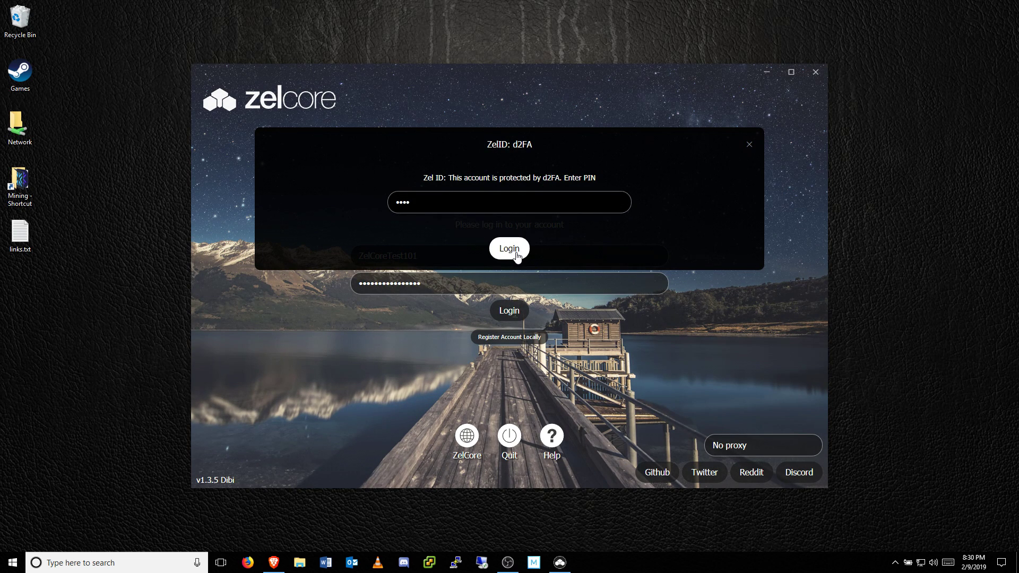
pyautogui.click(516, 253)
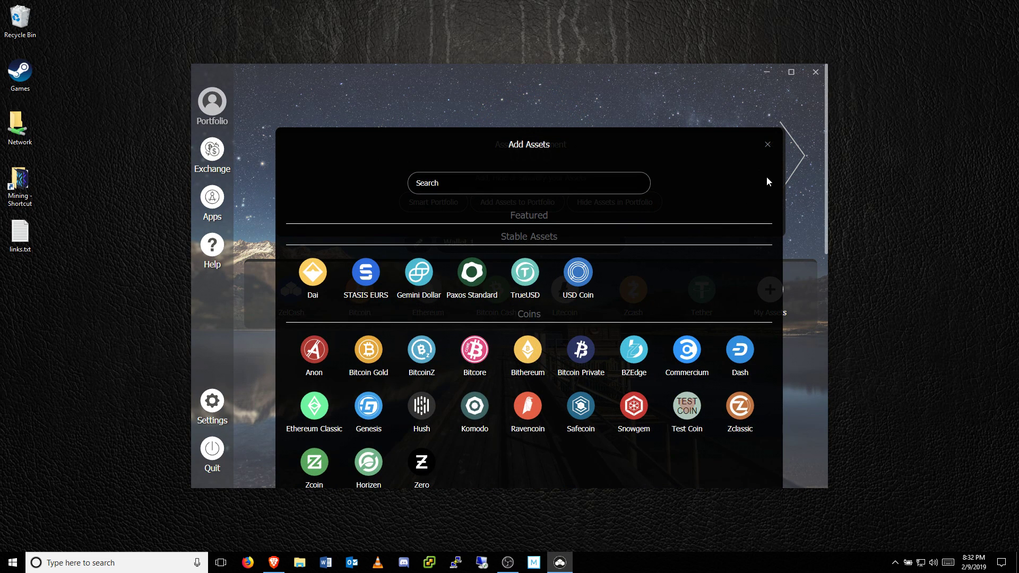
pyautogui.scroll(-1, 767, 173)
pyautogui.scroll(-1, 764, 179)
pyautogui.scroll(-1, 762, 185)
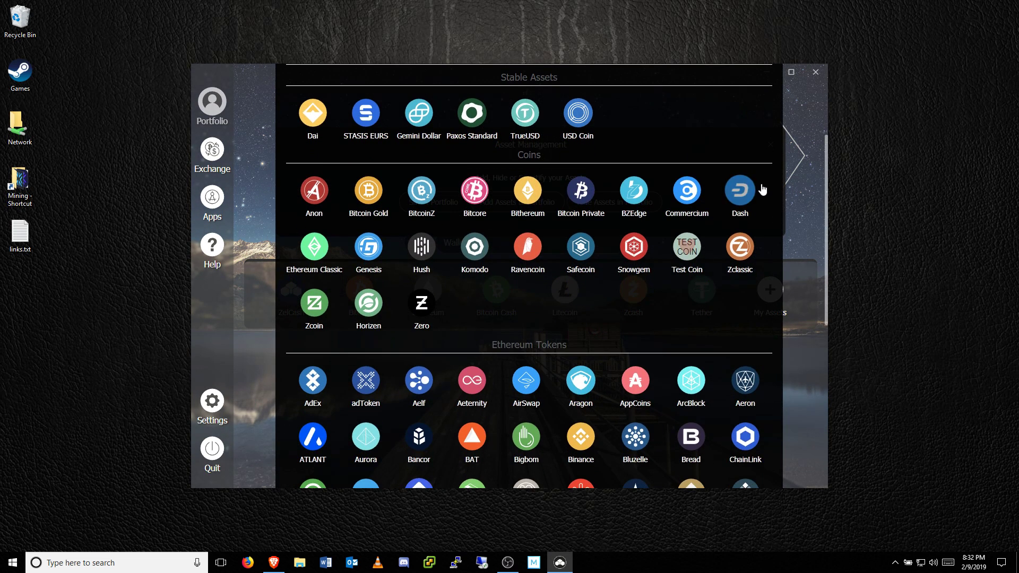
pyautogui.scroll(-1, 762, 192)
pyautogui.scroll(-1, 761, 191)
pyautogui.scroll(-1, 761, 191)
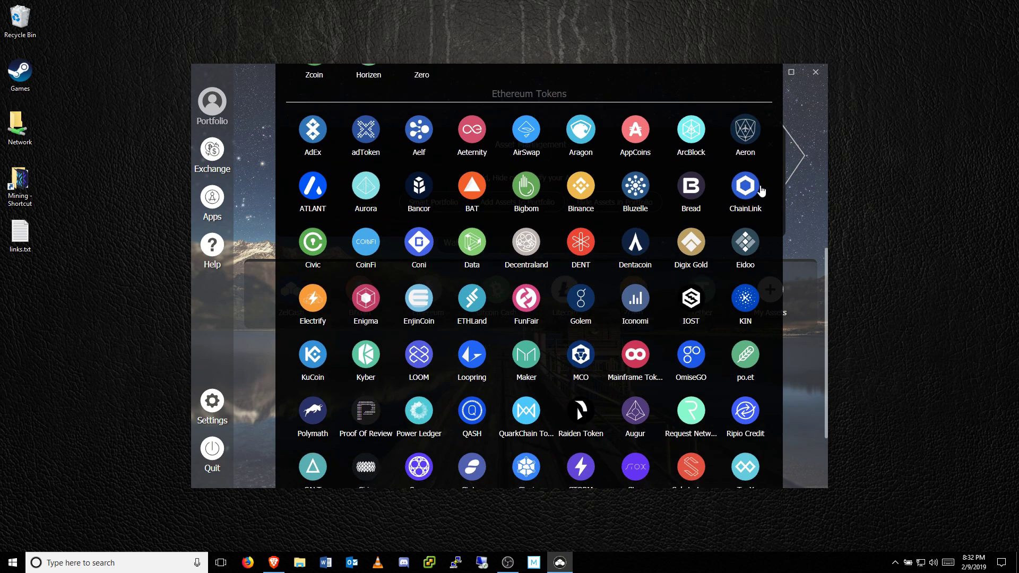
pyautogui.scroll(-1, 760, 191)
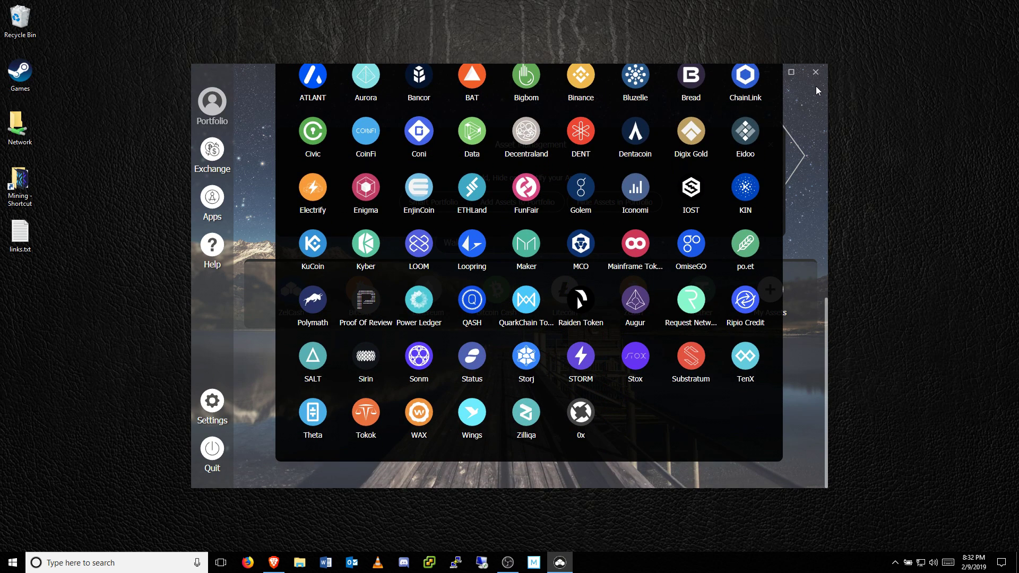
# Close the Add Assets coin catalogue after browsing it
pyautogui.click(816, 89)
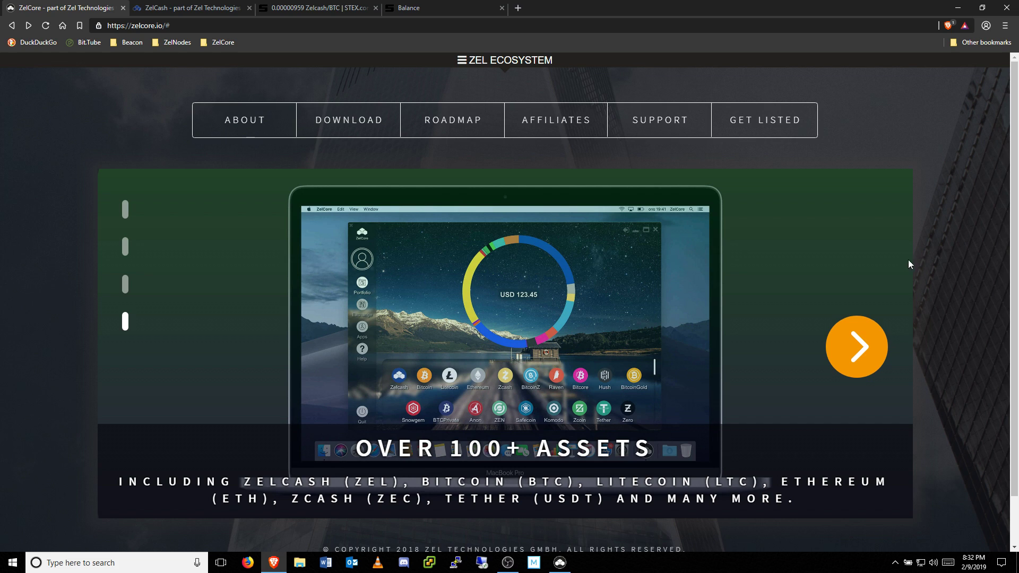
pyautogui.click(874, 347)
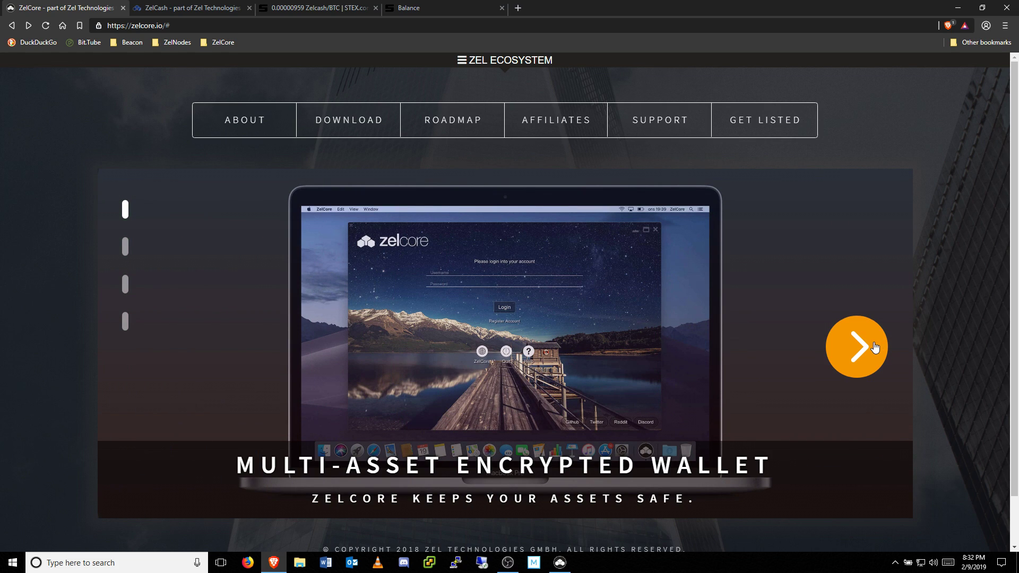
pyautogui.click(874, 348)
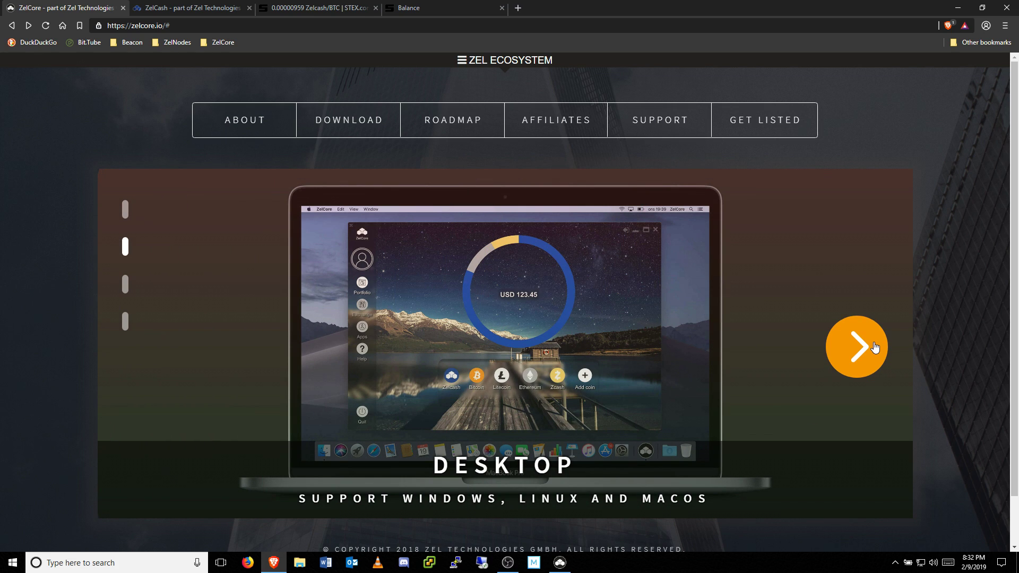
pyautogui.click(875, 347)
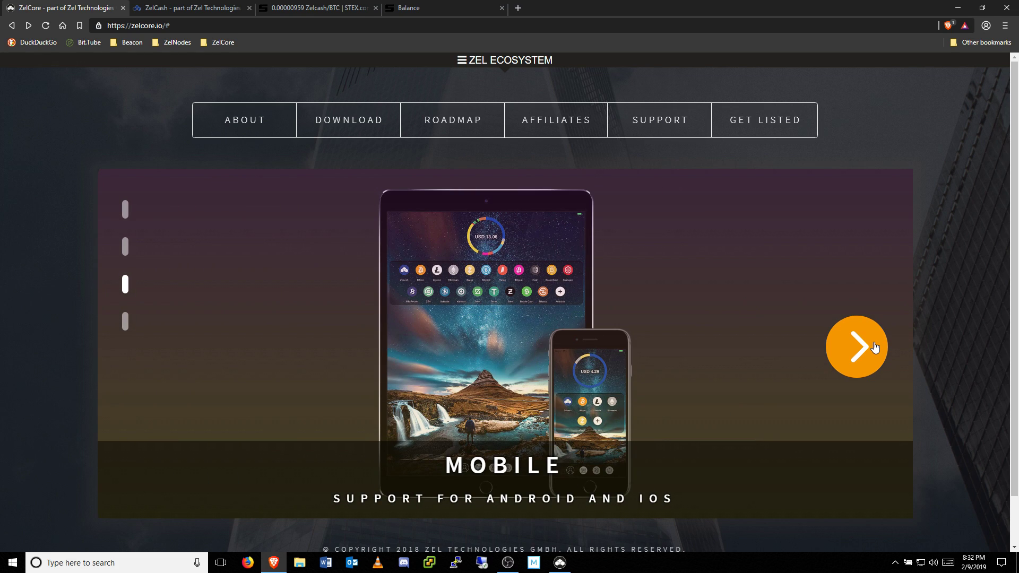
pyautogui.click(875, 348)
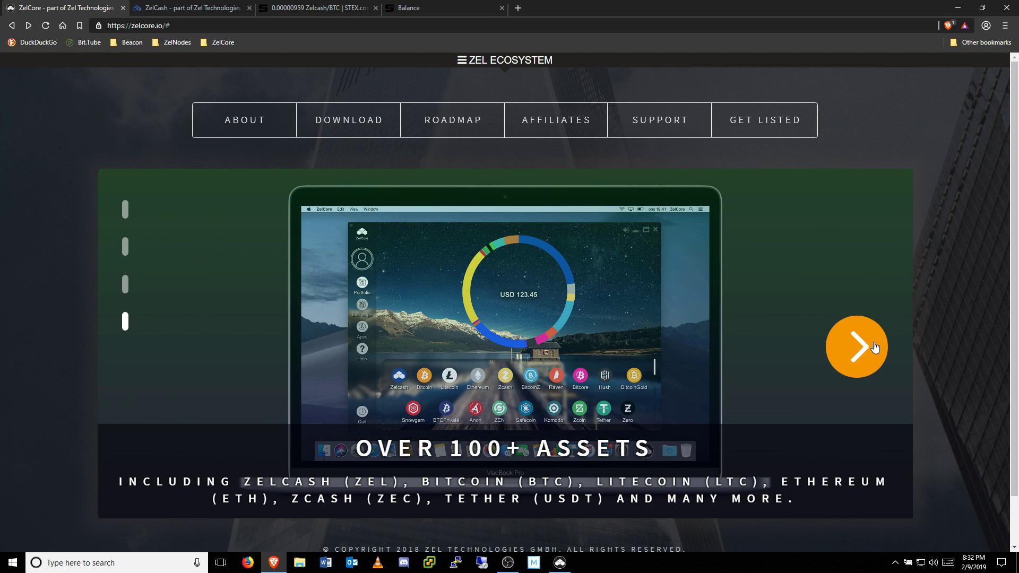